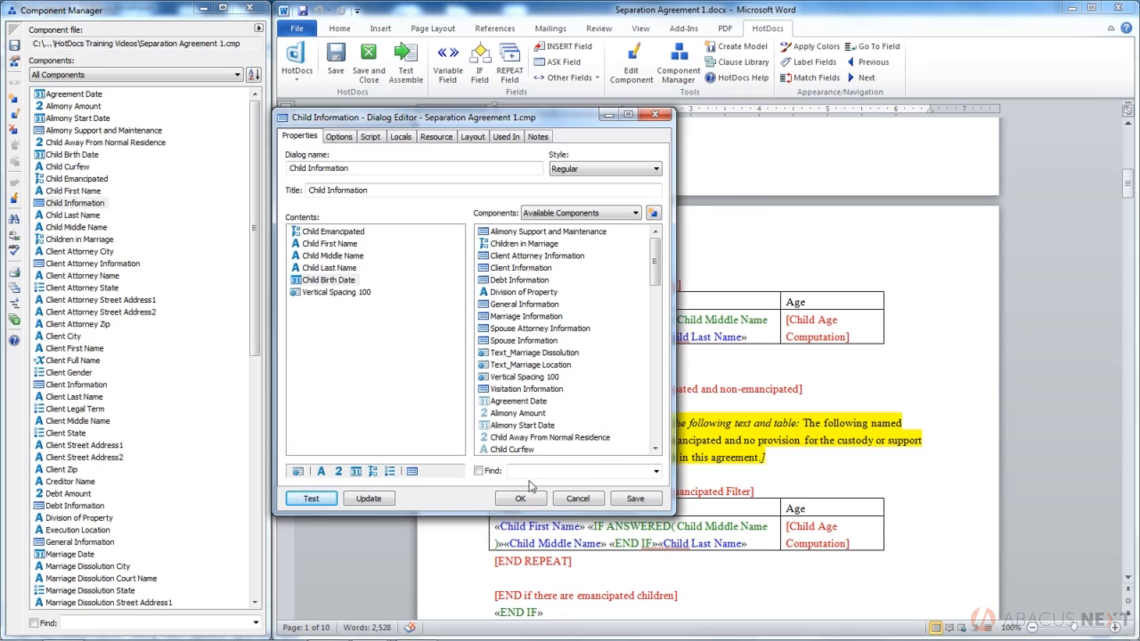
Step: Close the dialog editor and permanently delete the Child Information dialog component
left_click(574, 499)
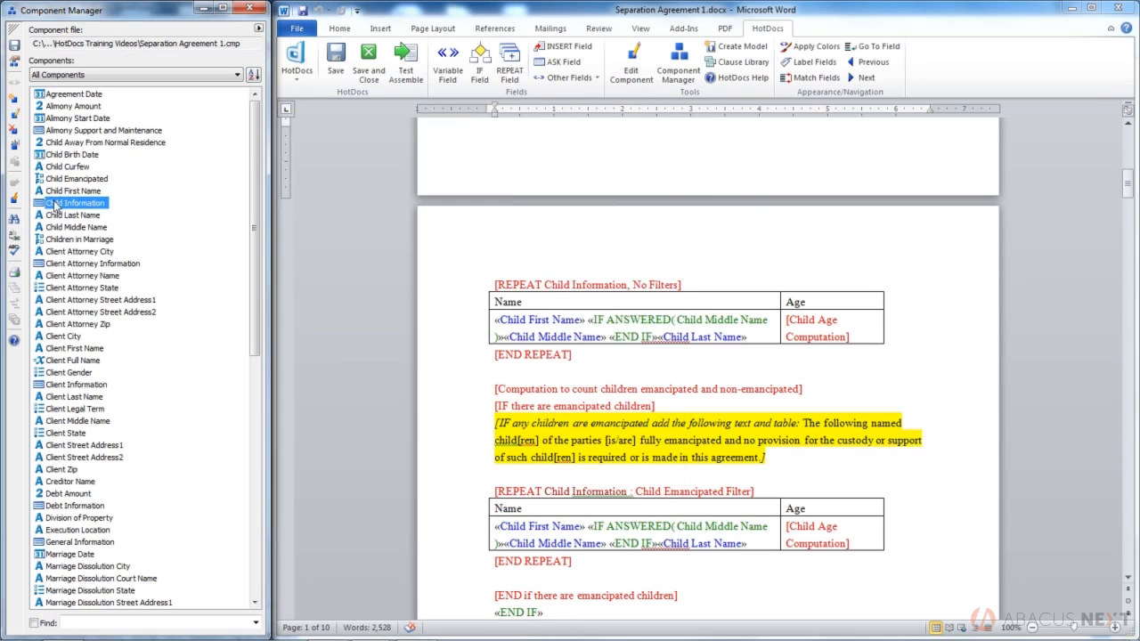
key("Delete")
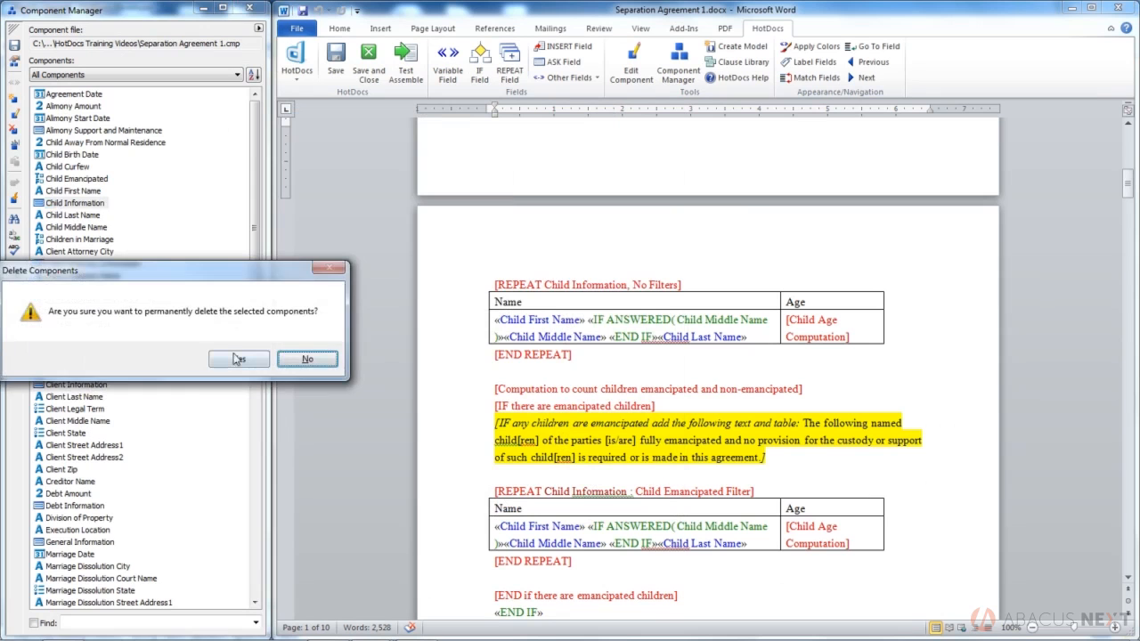
key("Return")
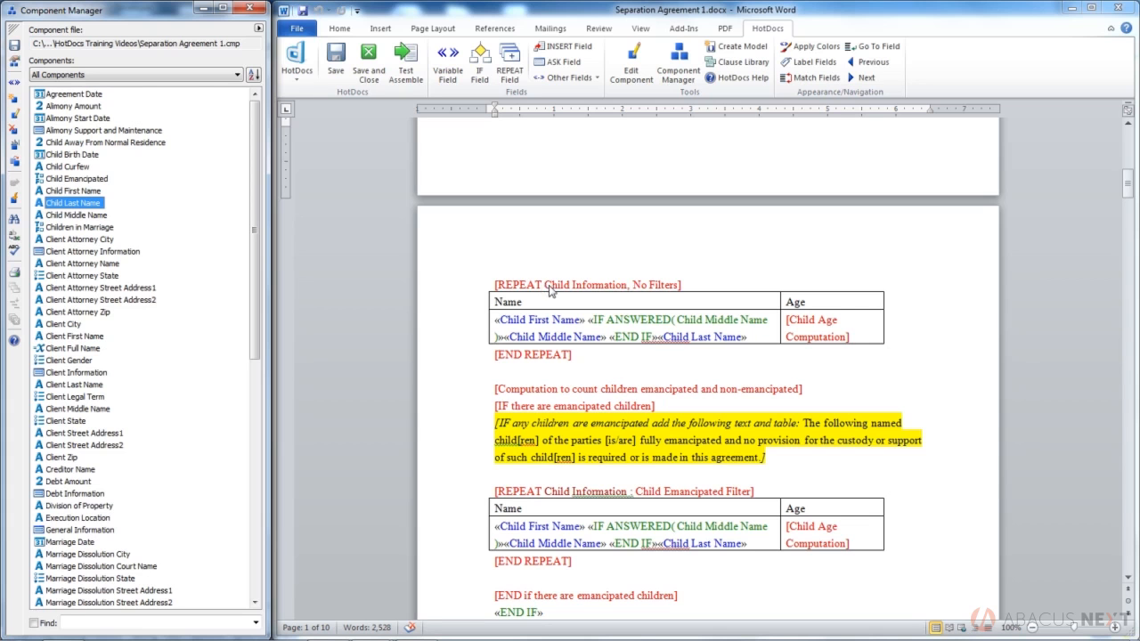
left_click_drag(544, 285, 627, 285)
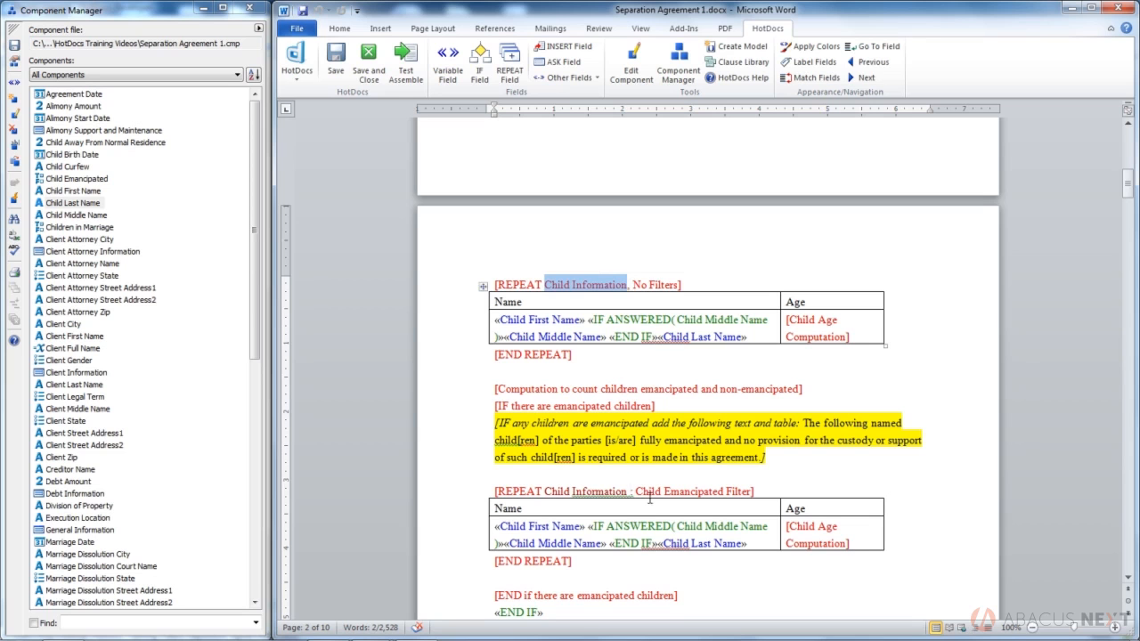
left_click_drag(635, 491, 724, 494)
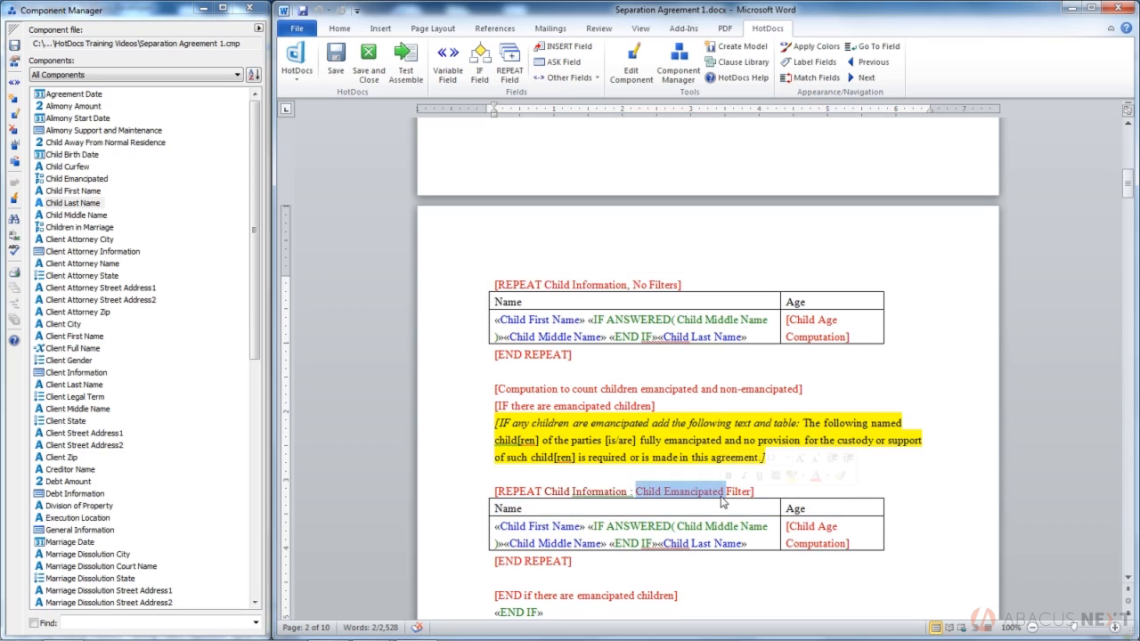
Step: Delete the first [REPEAT Child Information, No Filters] line and its matching [END REPEAT]
mouse_move(686, 526)
left_click_drag(496, 284, 681, 285)
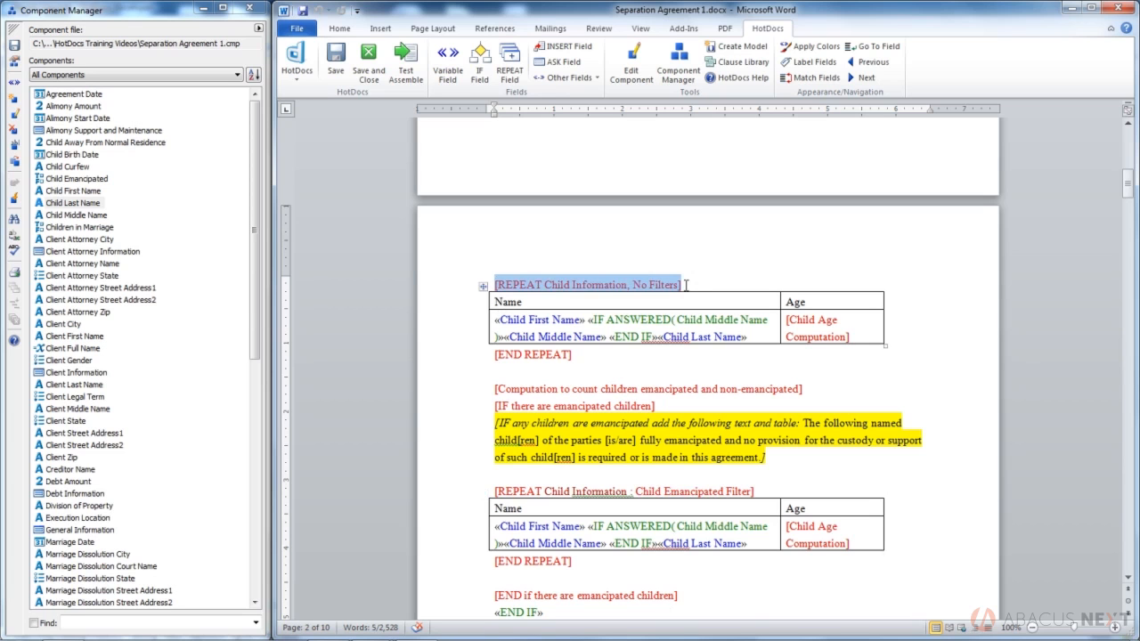
key("Delete")
key("BackSpace")
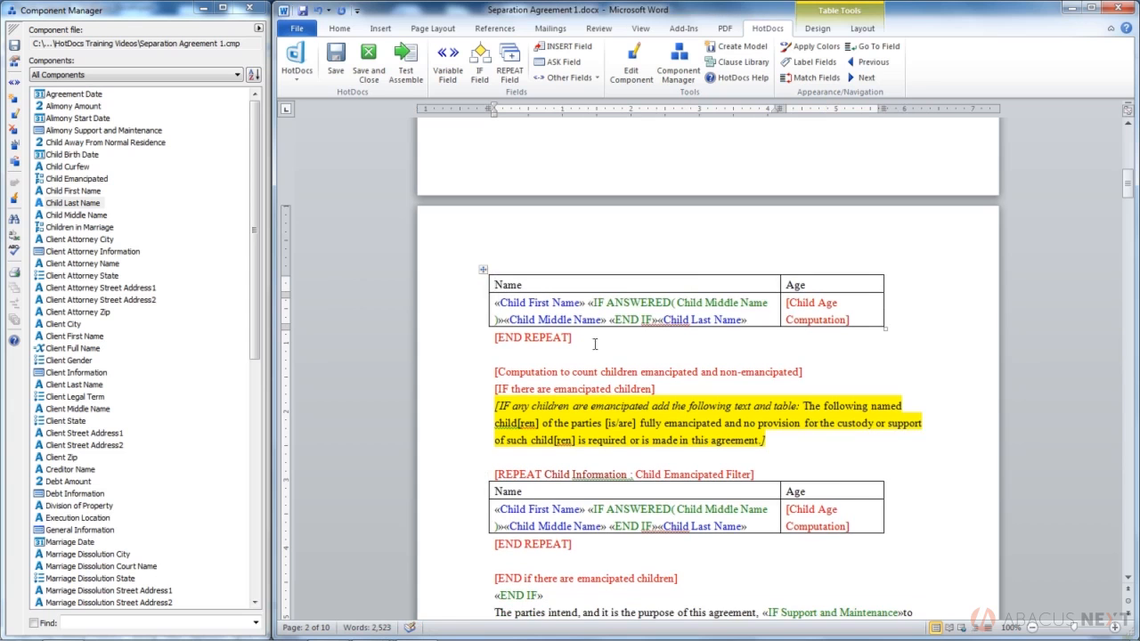
left_click_drag(496, 338, 615, 334)
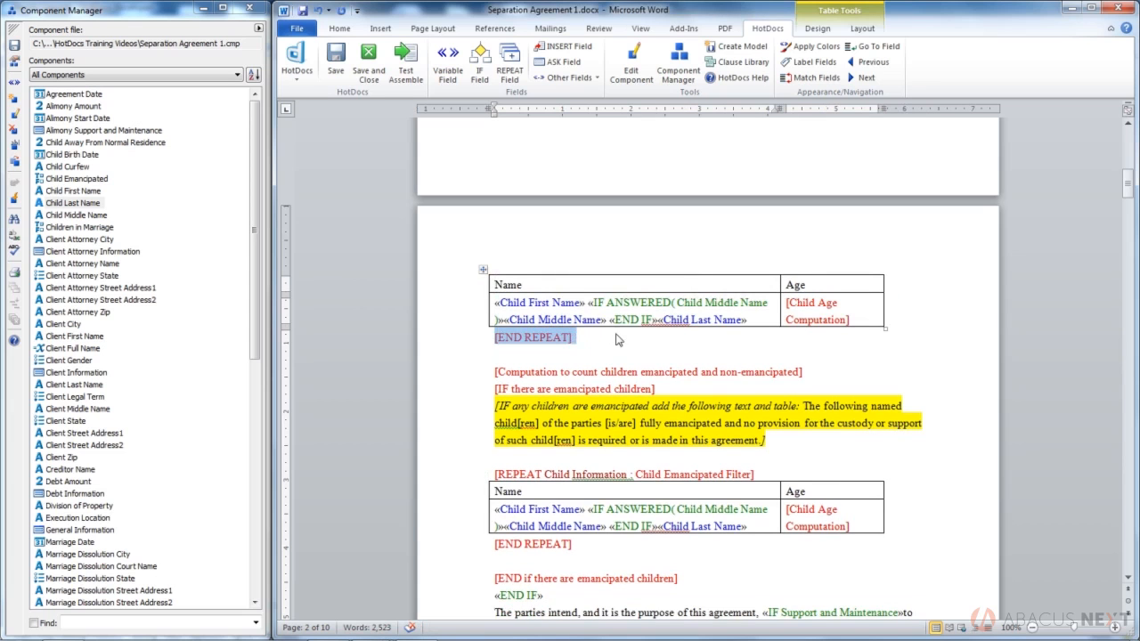
key("Delete")
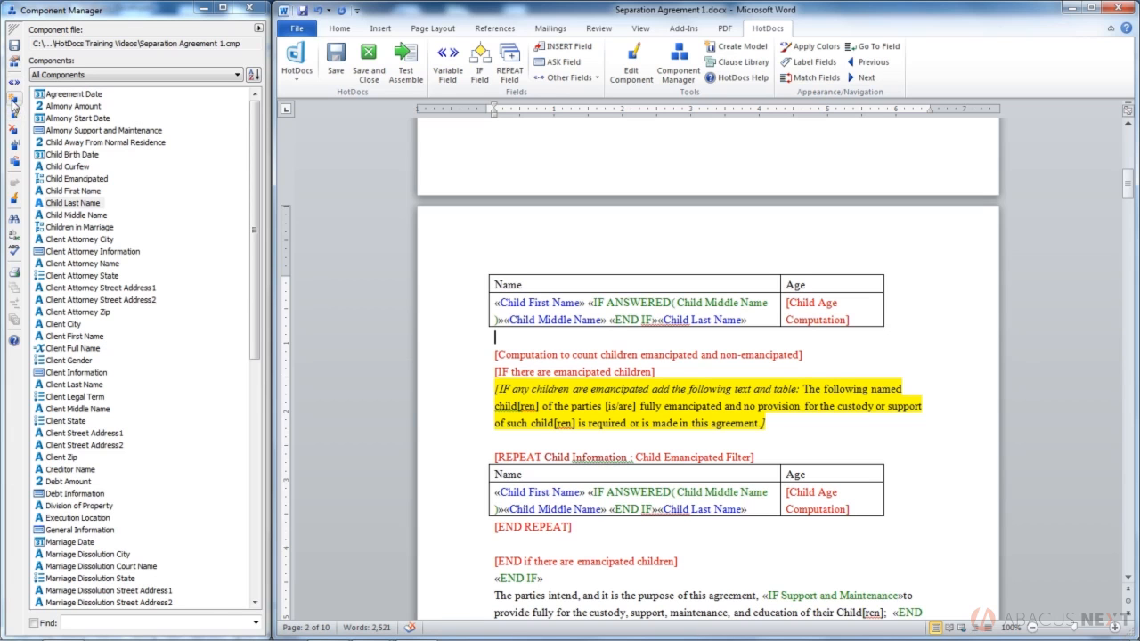
Step: Create a new Dialog component named Child Information
left_click(15, 100)
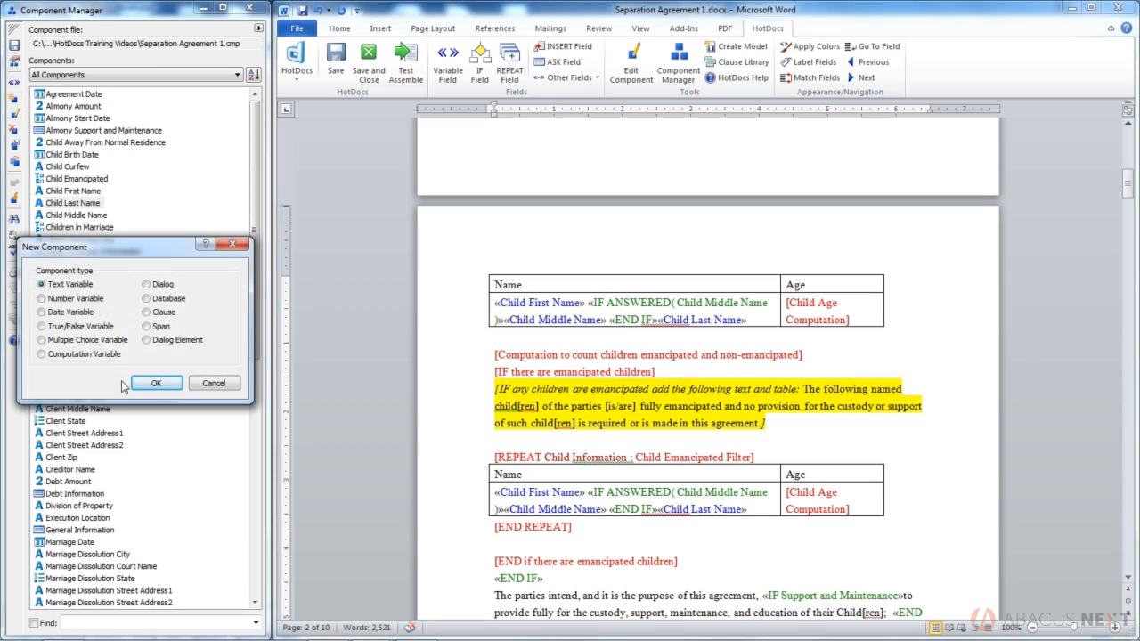
left_click(146, 284)
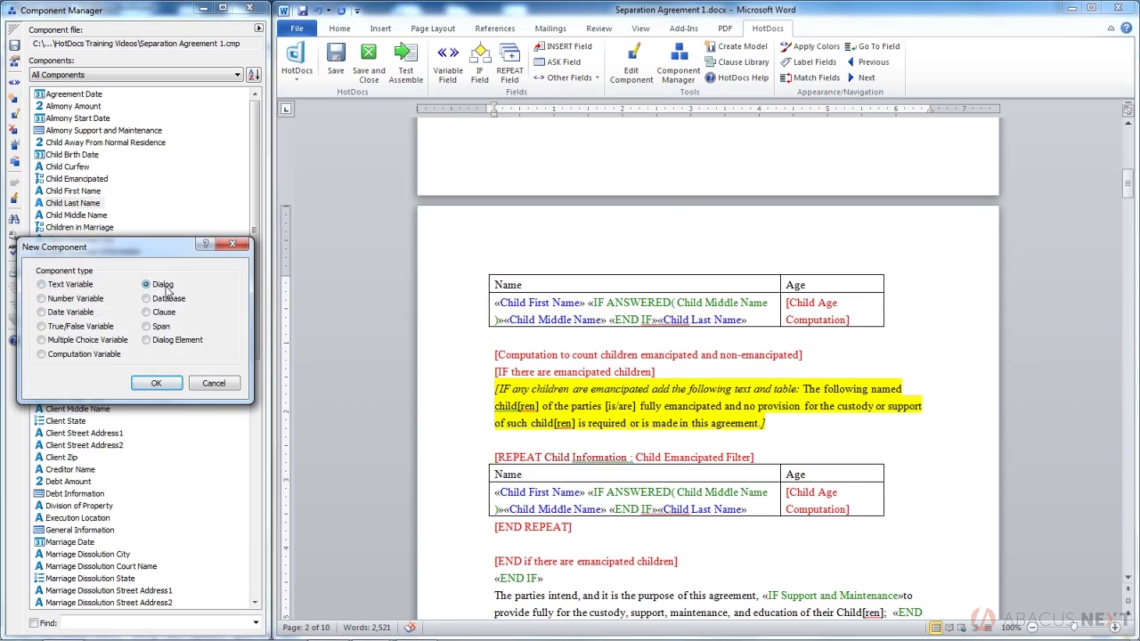
left_click(156, 383)
type("Chi")
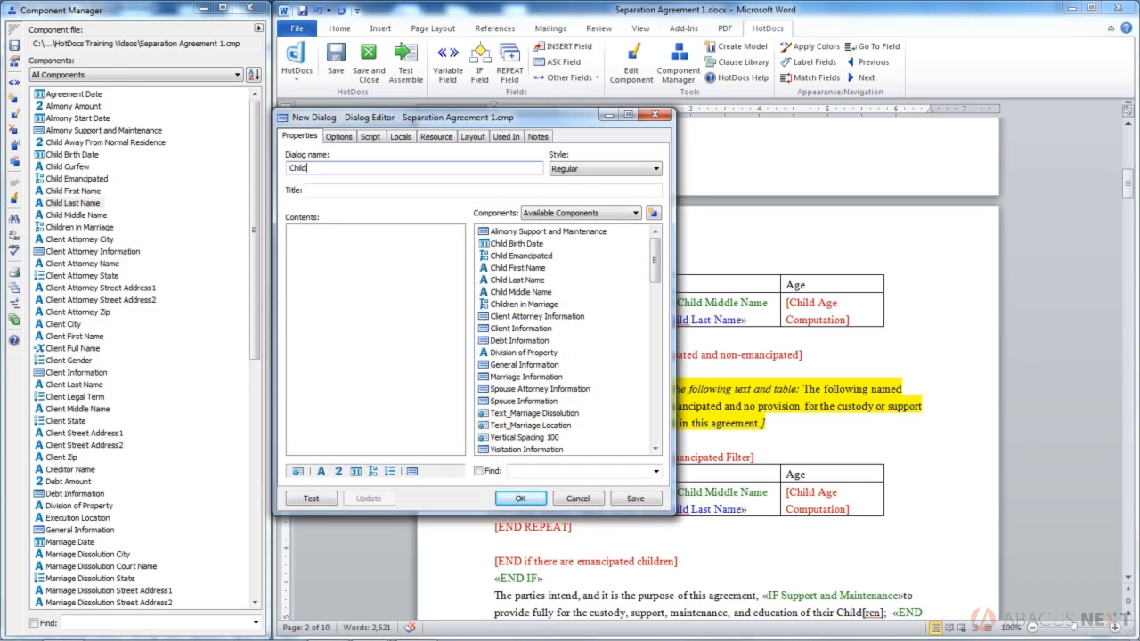
type("ld INfo")
key("BackSpace")
key("BackSpace")
key("BackSpace")
type("nformation")
Step: Add the five Child variables to Contents, with Child Emancipated first and Child Birth Date last
left_click(516, 244)
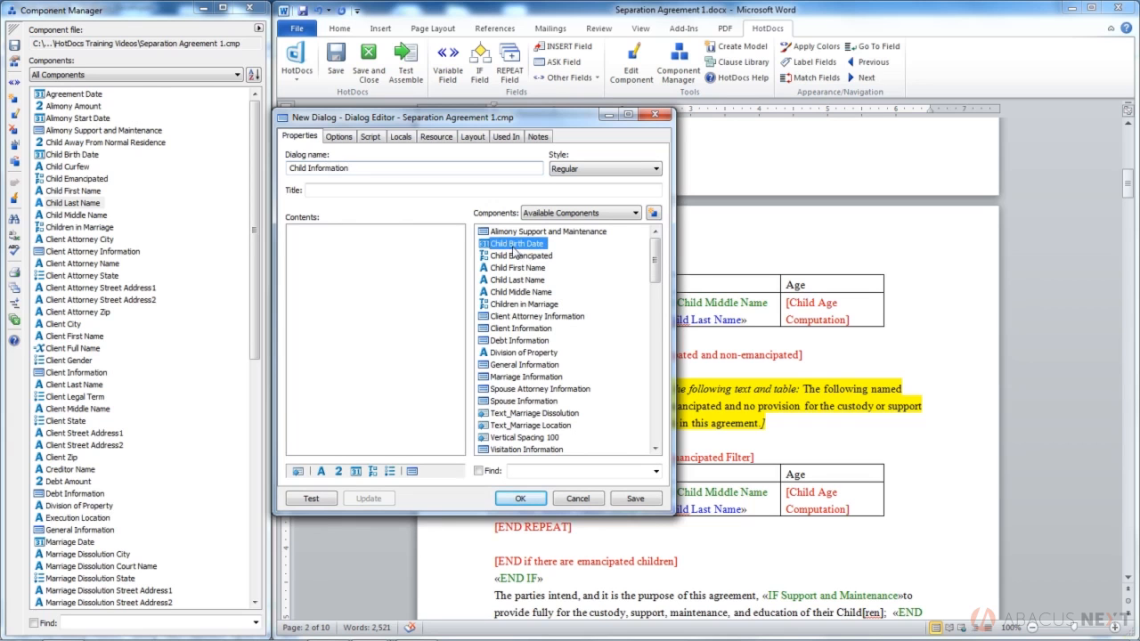
left_click(520, 292, "shift")
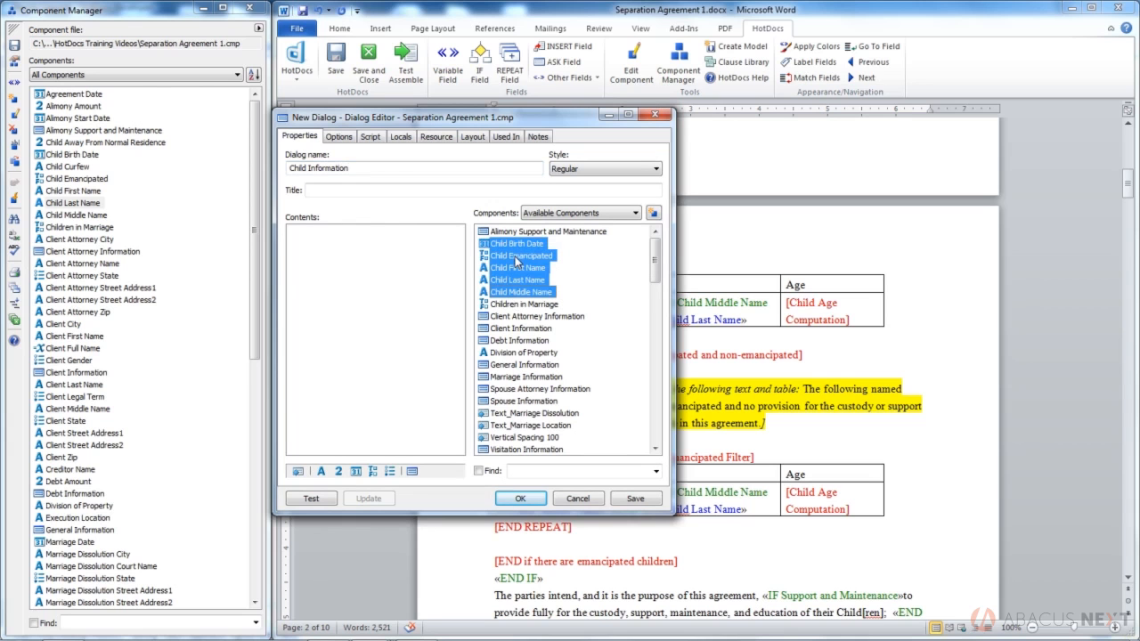
left_click_drag(515, 260, 401, 265)
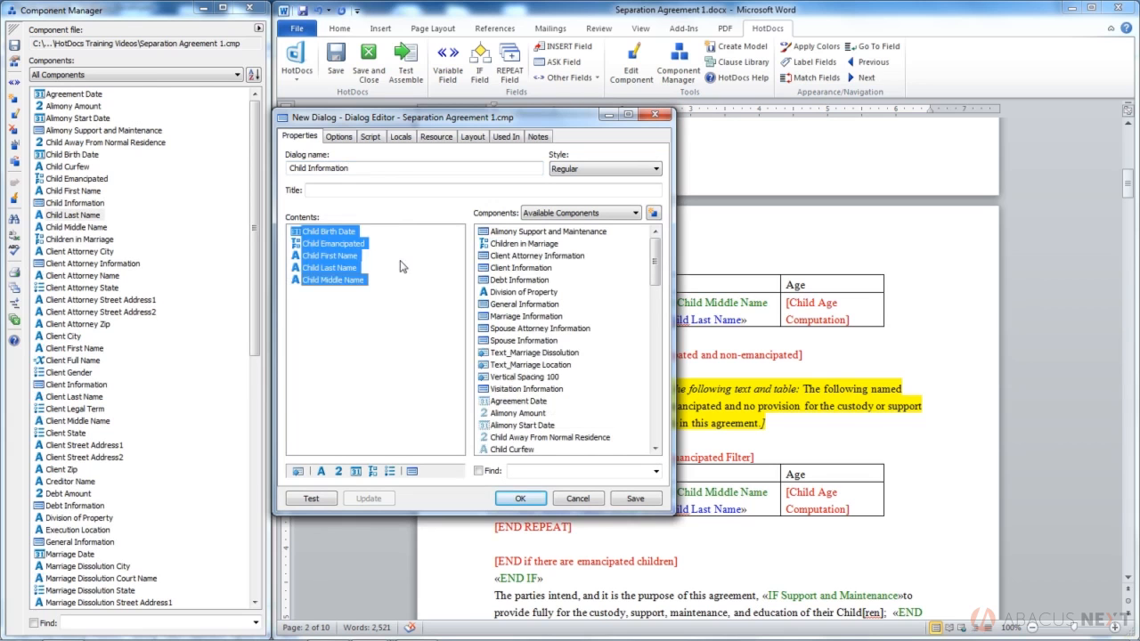
left_click(334, 244)
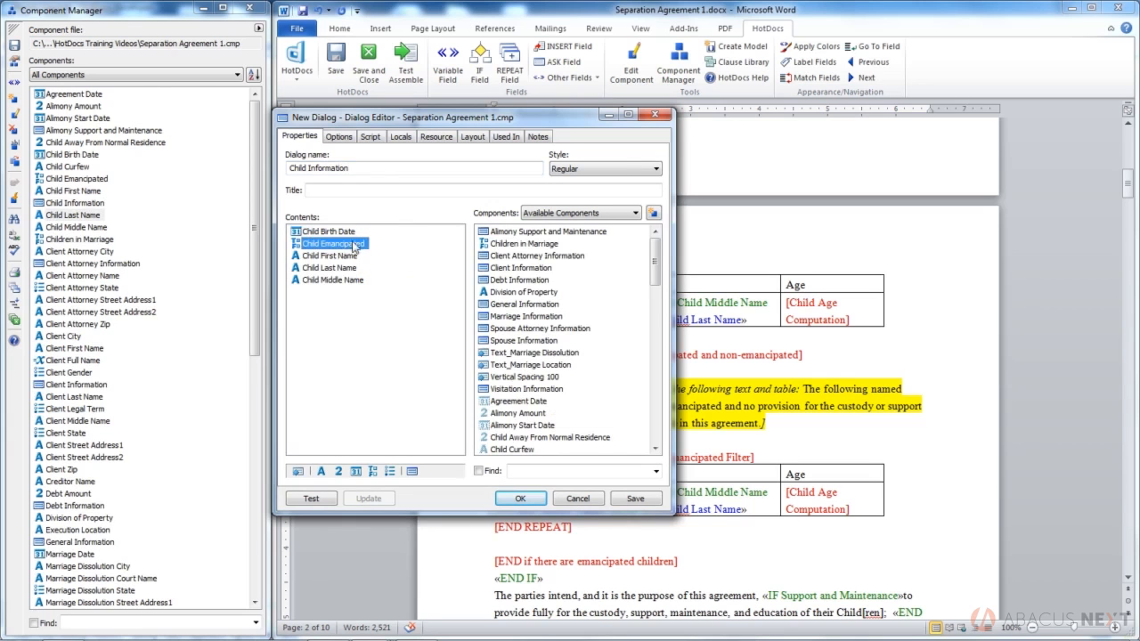
left_click_drag(335, 244, 334, 230)
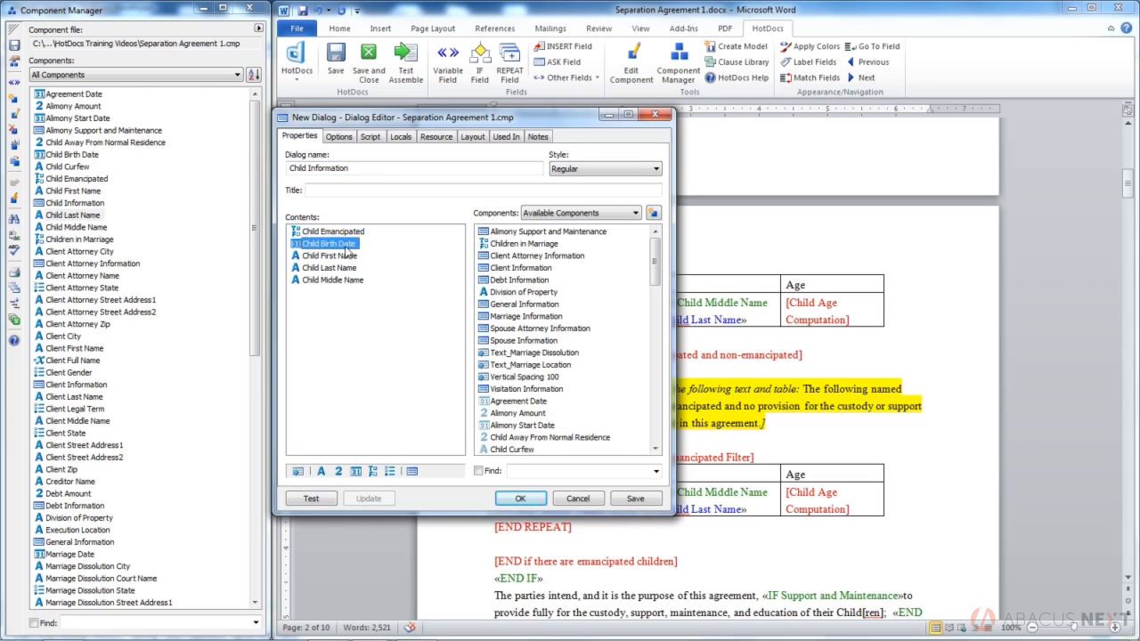
mouse_move(335, 243)
left_mouse_down()
mouse_move(347, 285)
mouse_move(334, 253)
left_mouse_up()
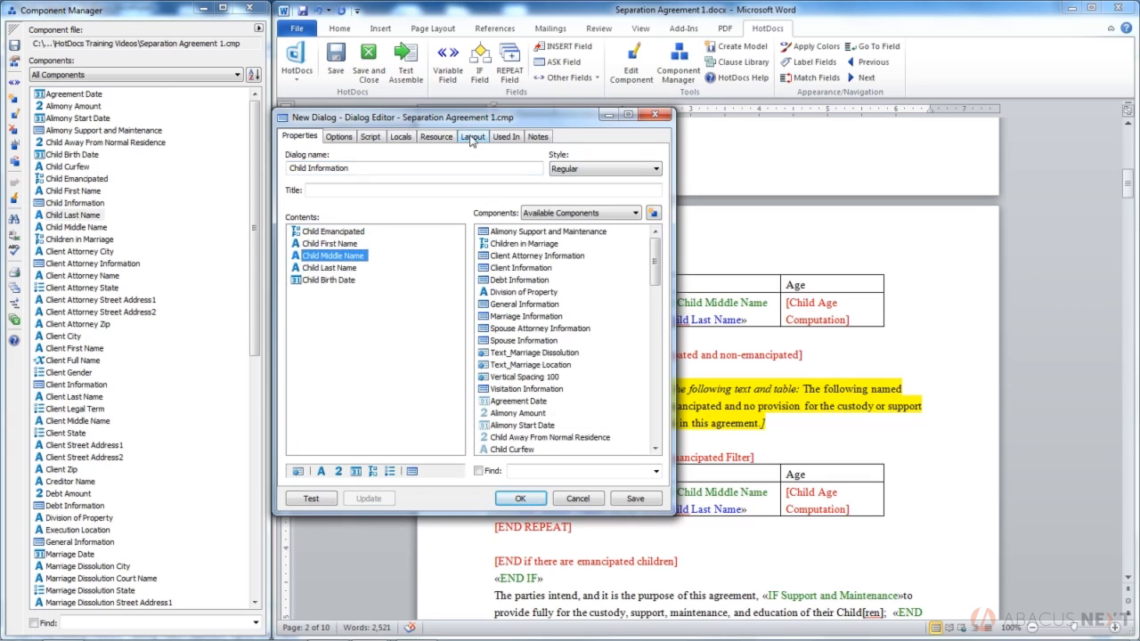
Step: Save the new Child Information dialog and show its style choices
left_click(636, 499)
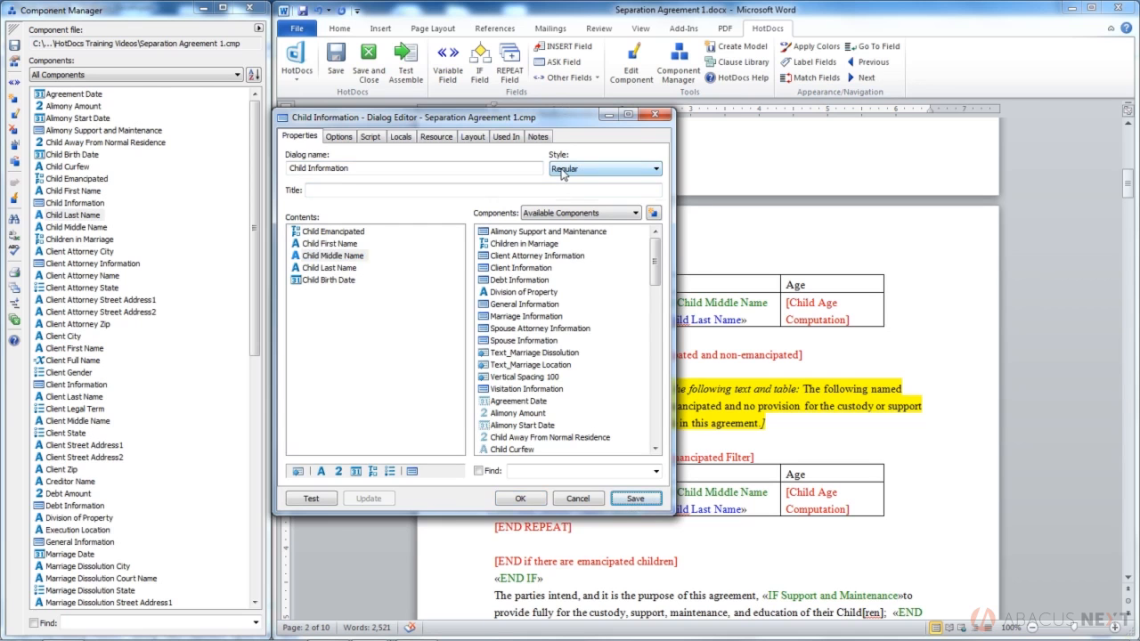
left_click(563, 170)
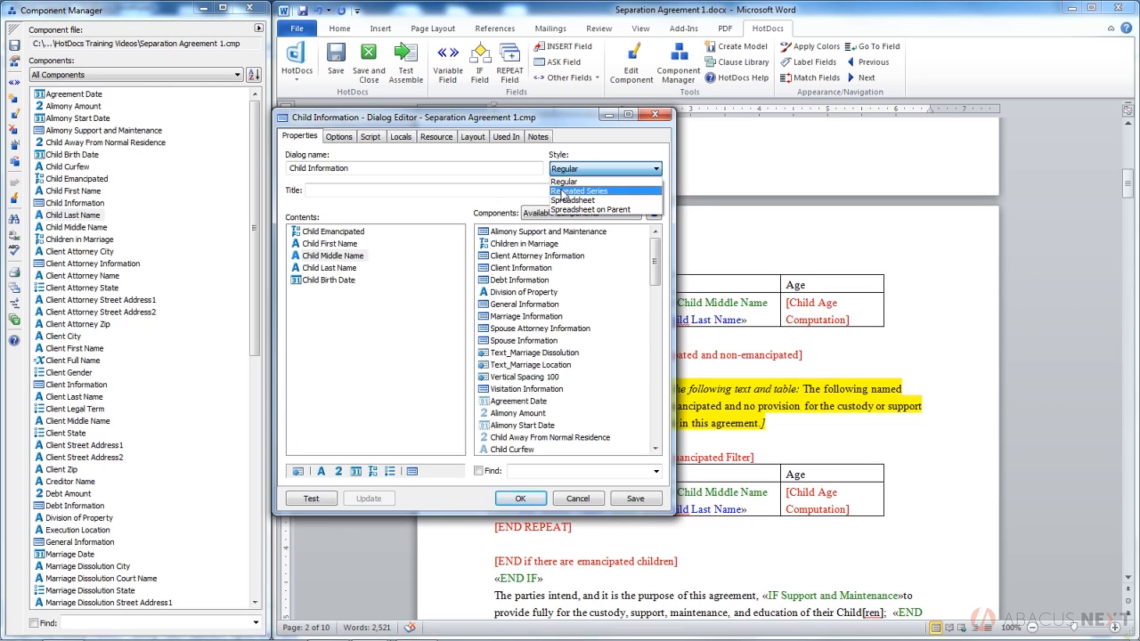
Step: Set the dialog style to Repeated Series and start a test interview
left_click(564, 191)
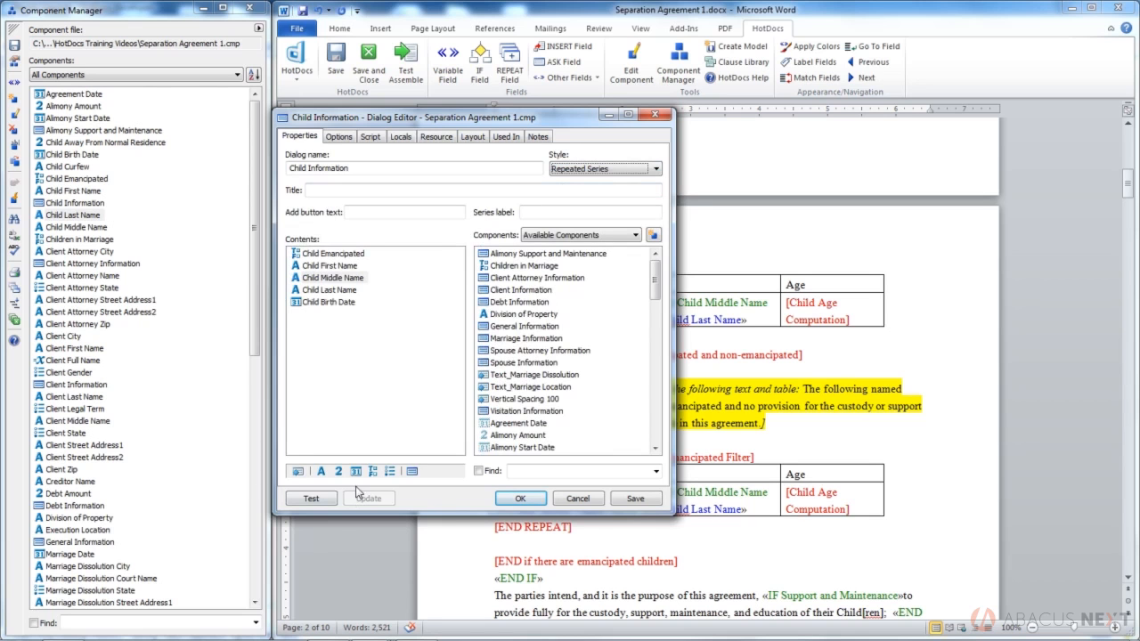
left_click(310, 499)
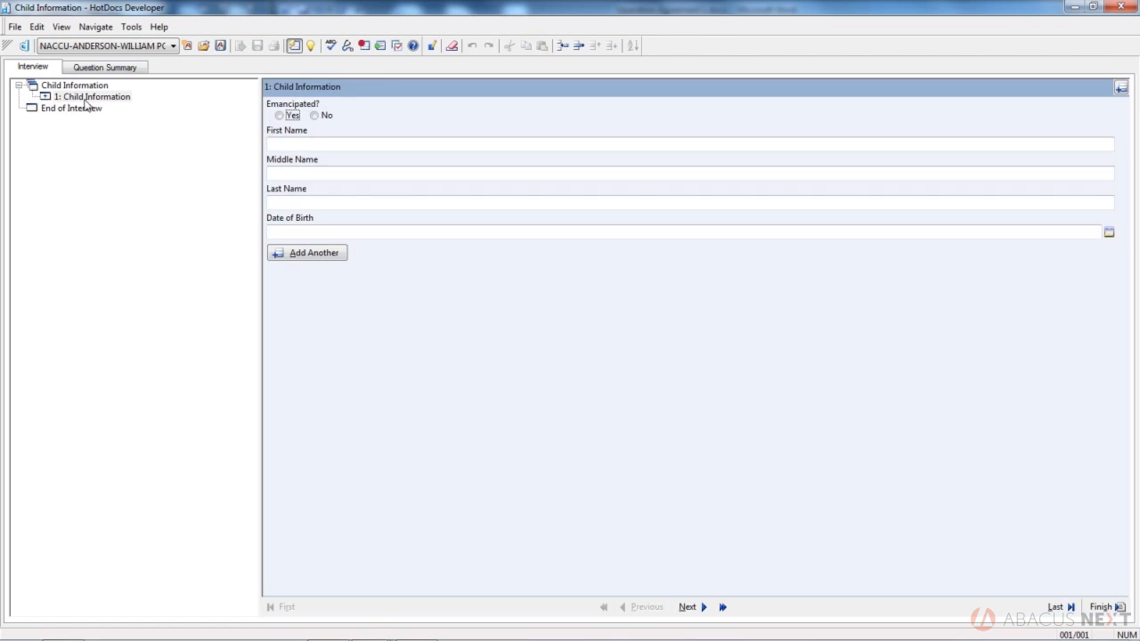
Step: Enter emancipated child Bob Smith with today's date, then add another record
left_click(297, 117)
left_click(297, 142)
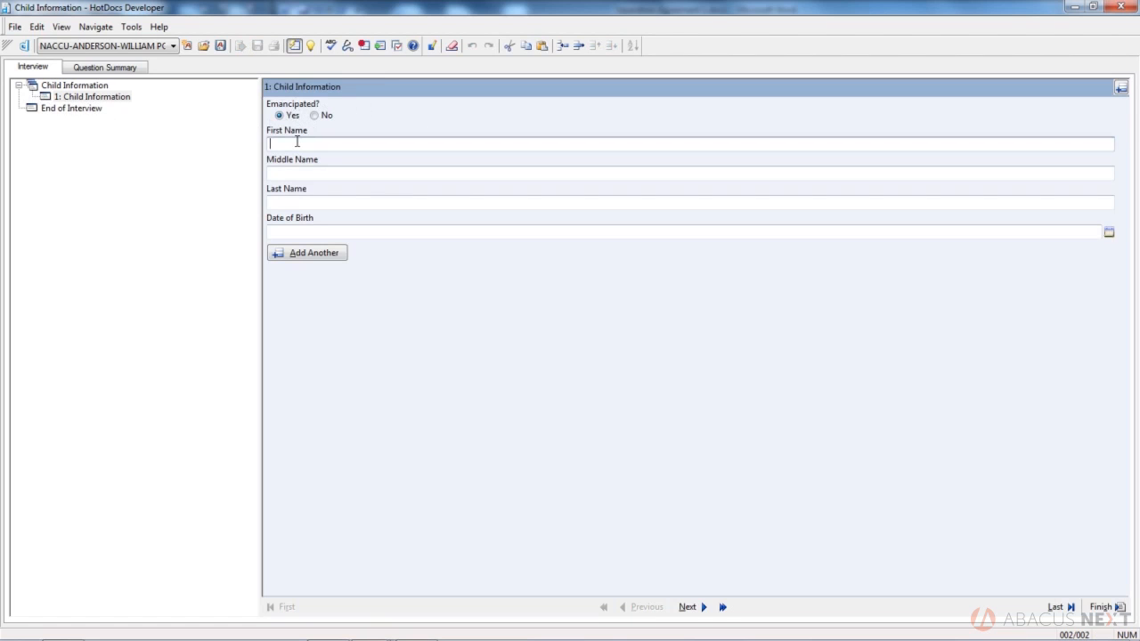
type("Bob")
key("Tab")
key("Tab")
type("Smith")
key("Tab")
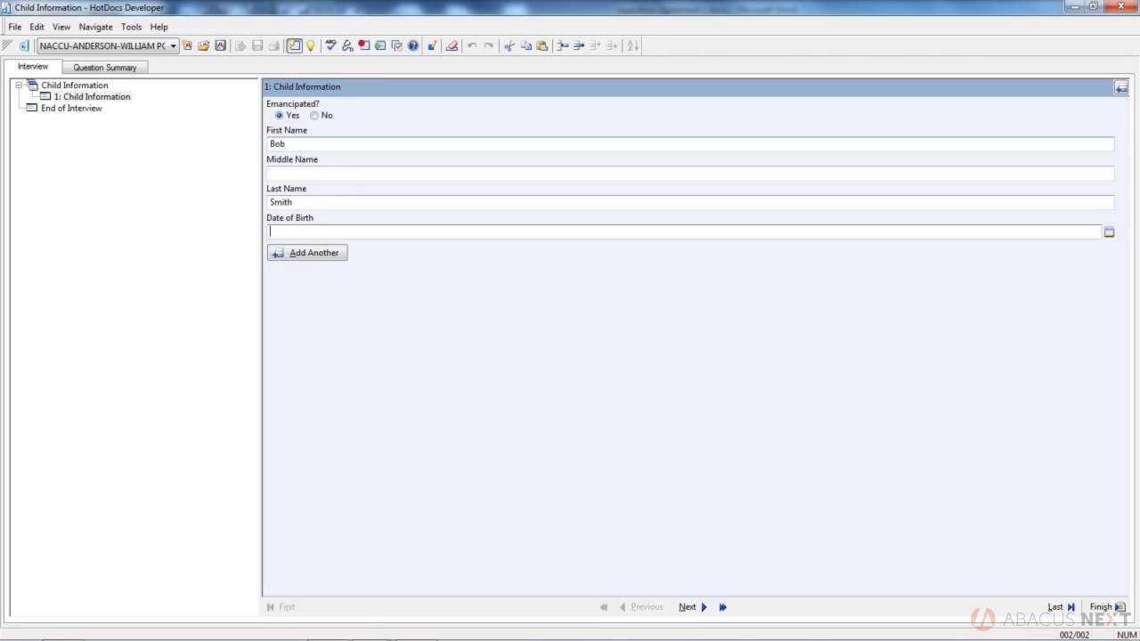
type("t")
key("Tab")
key("Return")
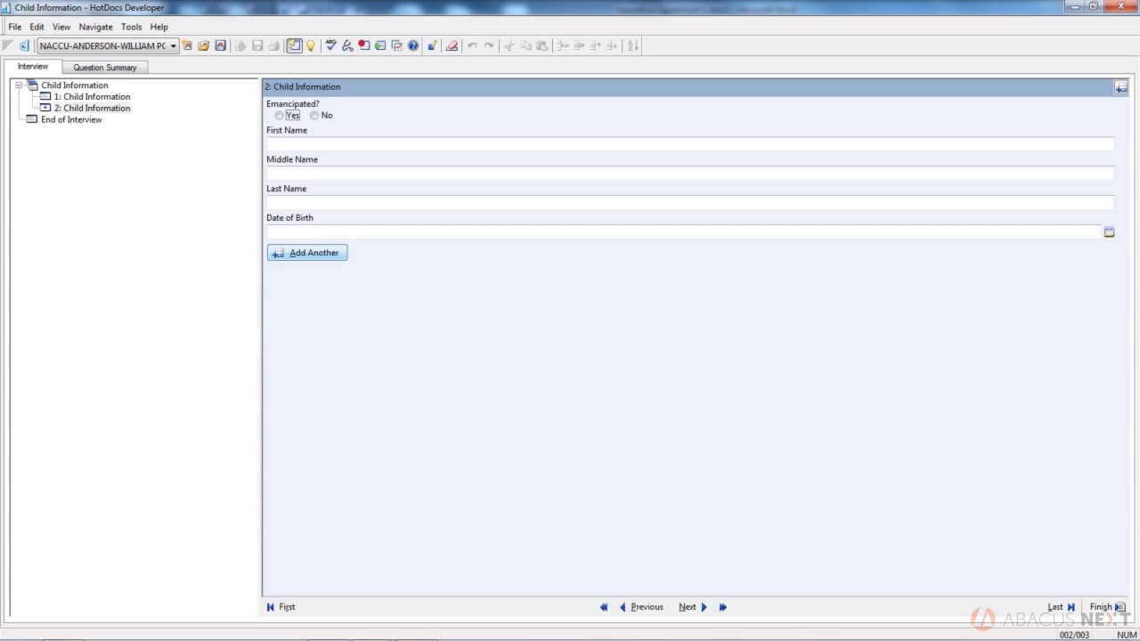
left_click(314, 116)
left_click(295, 143)
type("Betty")
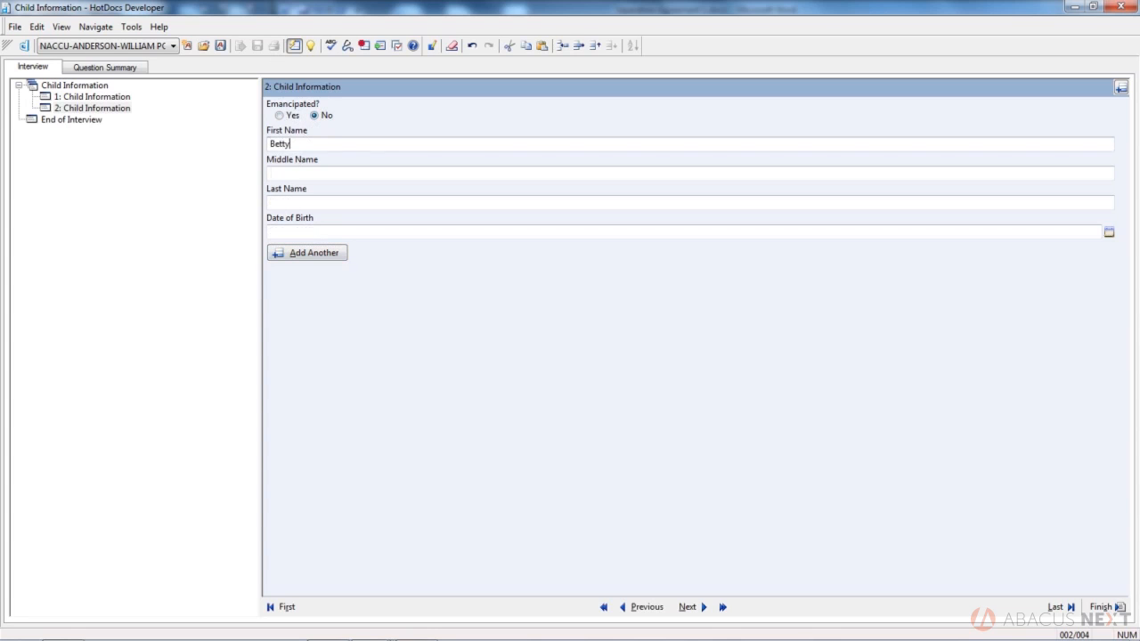
key("Tab")
key("Tab")
type("Smith")
key("Tab")
type("6/20/2015")
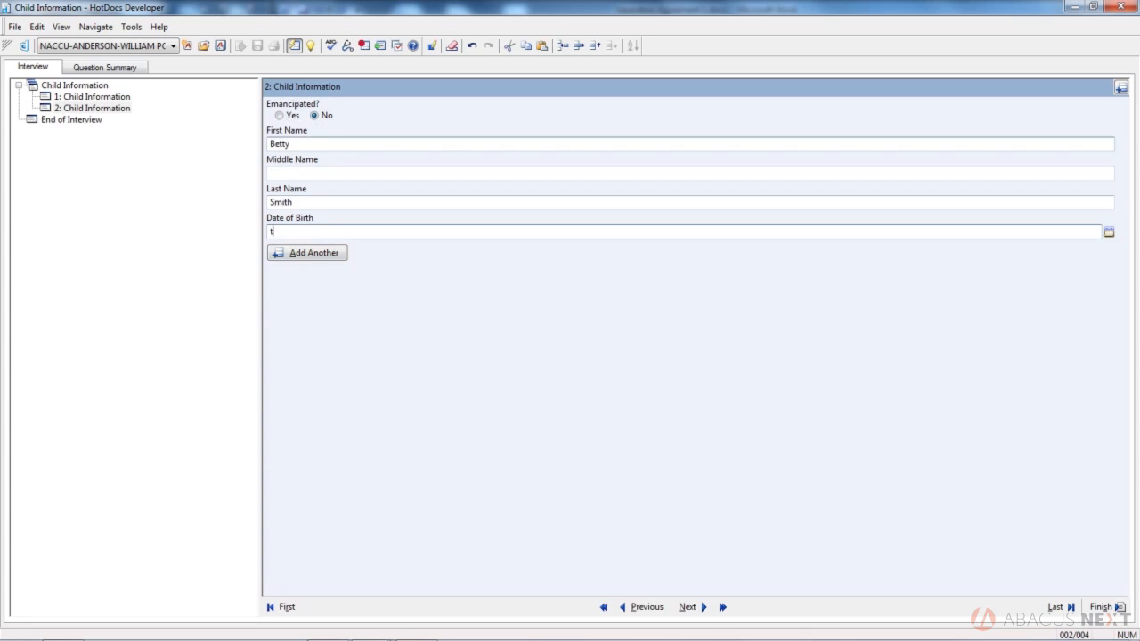
key("Tab")
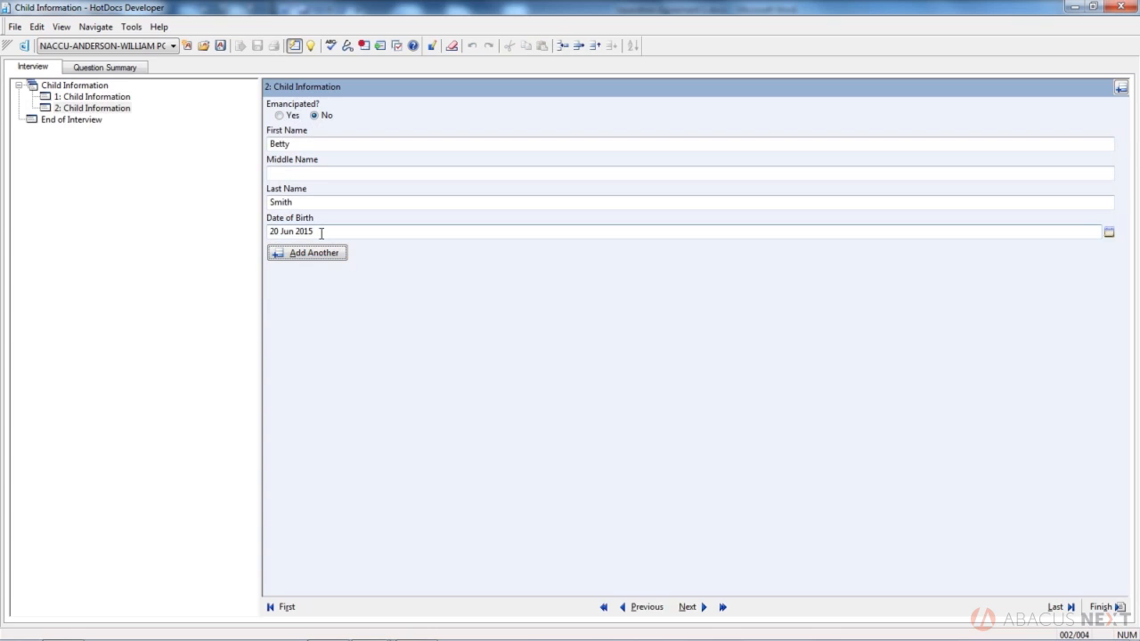
Step: Add a third, empty Child Information record
key("Return")
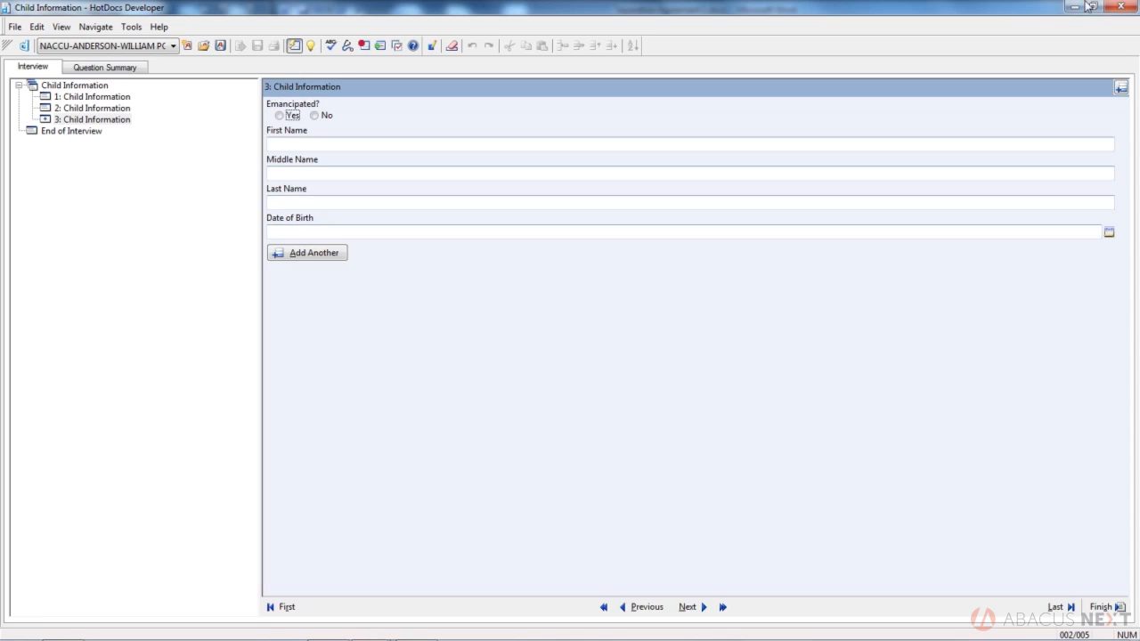
Step: Close the test without saving answers and switch the dialog style to Spreadsheet
left_click(1121, 7)
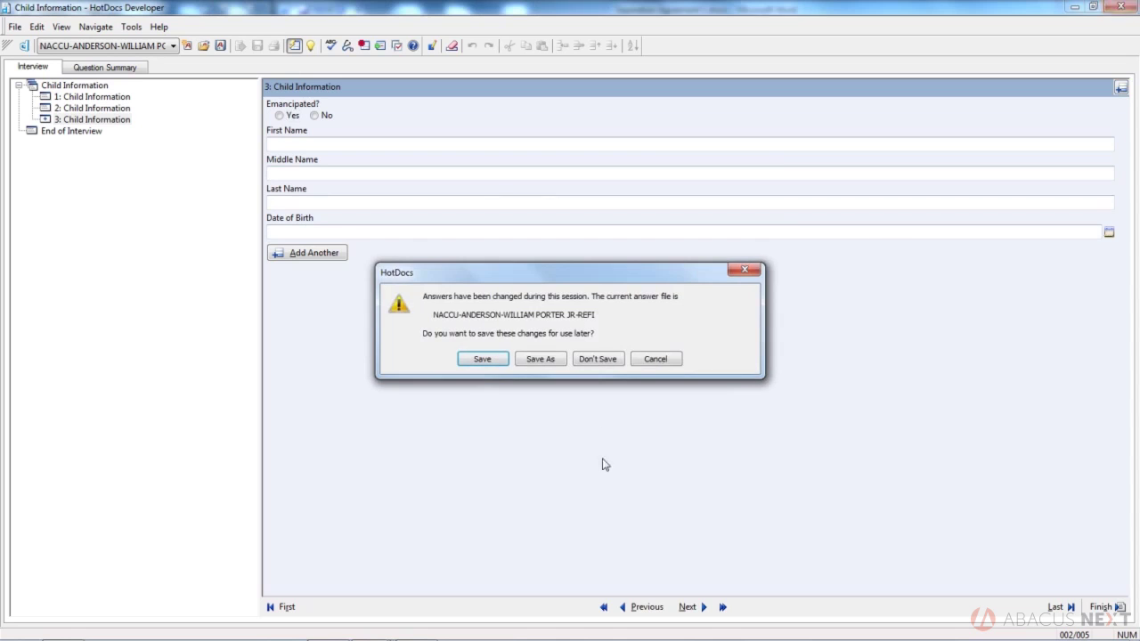
left_click(598, 358)
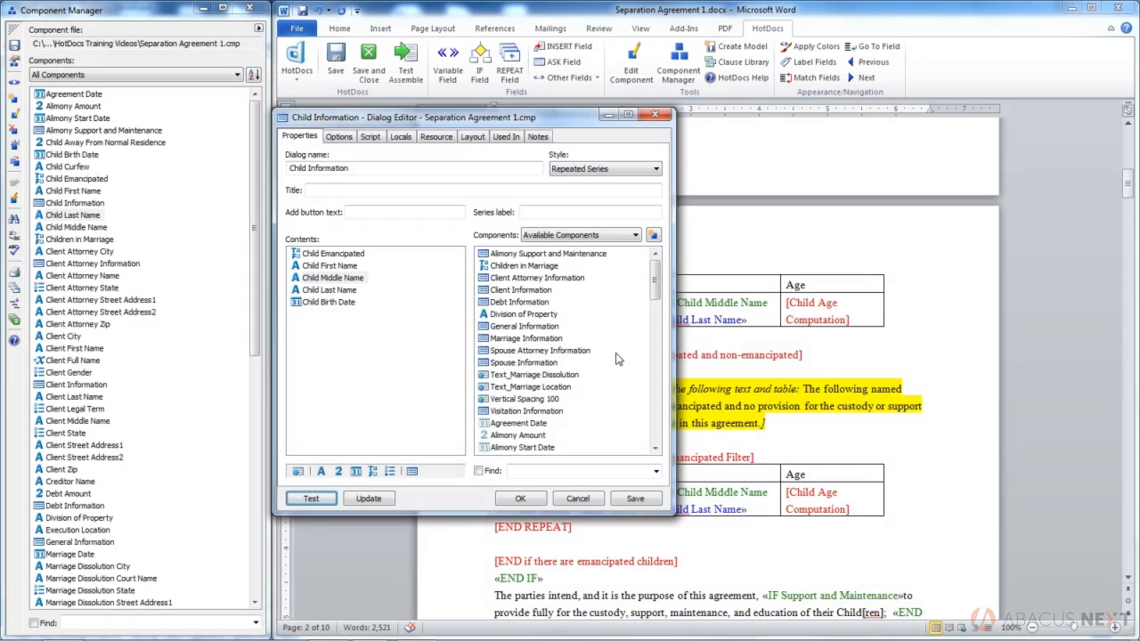
left_click(604, 168)
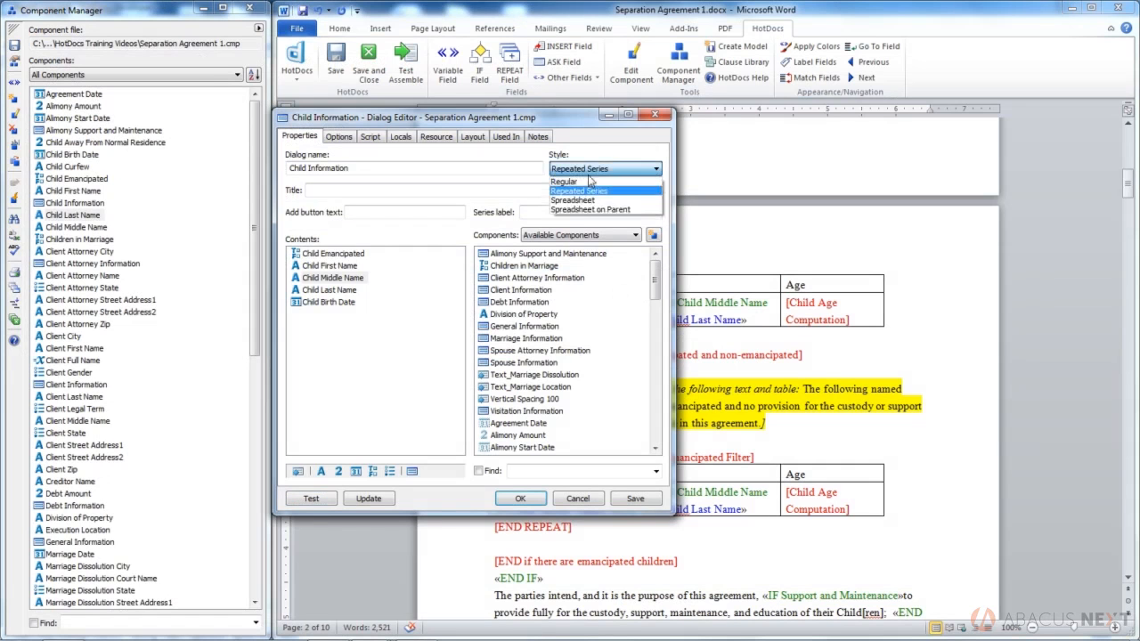
left_click(588, 202)
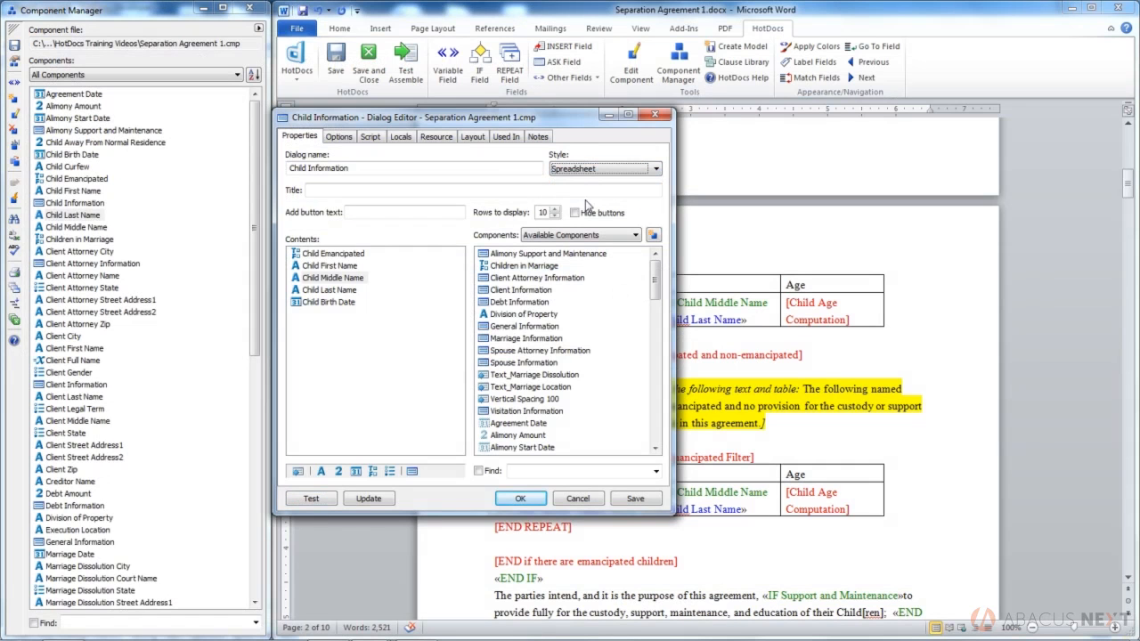
Step: Test the spreadsheet dialog, attempt saving answers, dismiss the read-only warning and start a new answer file
left_click(311, 498)
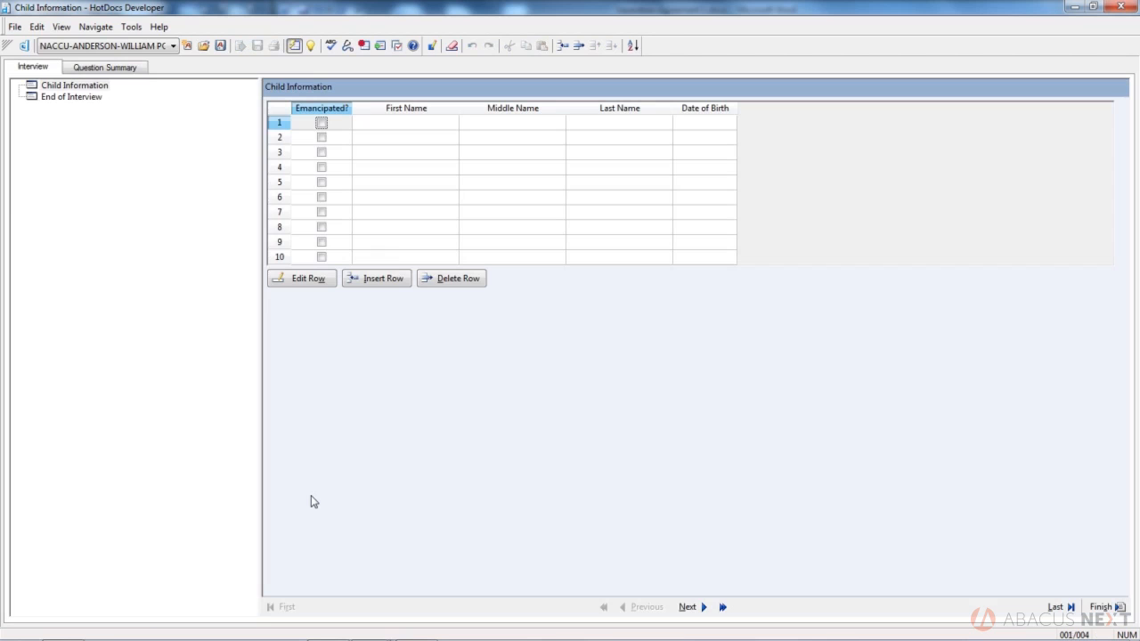
left_click(187, 46)
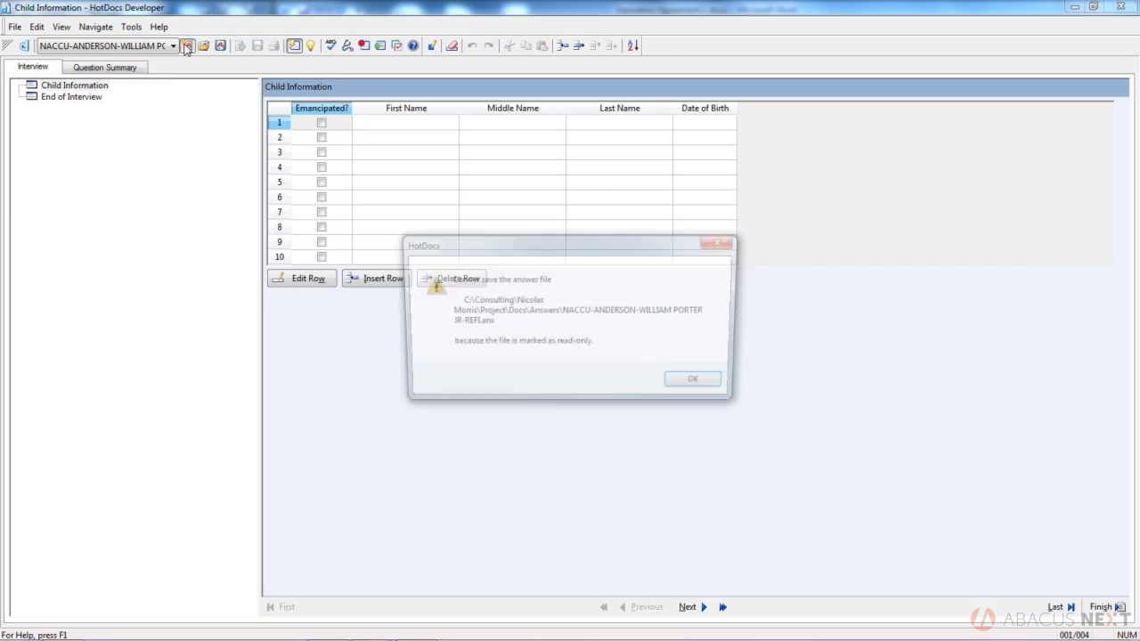
left_click(702, 384)
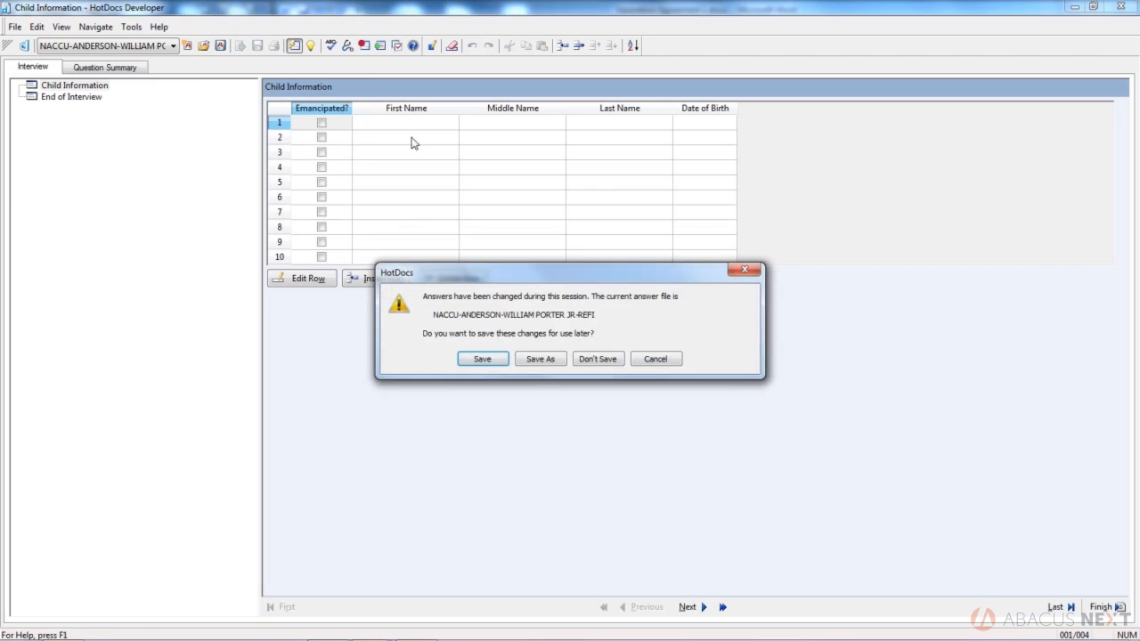
left_click(596, 358)
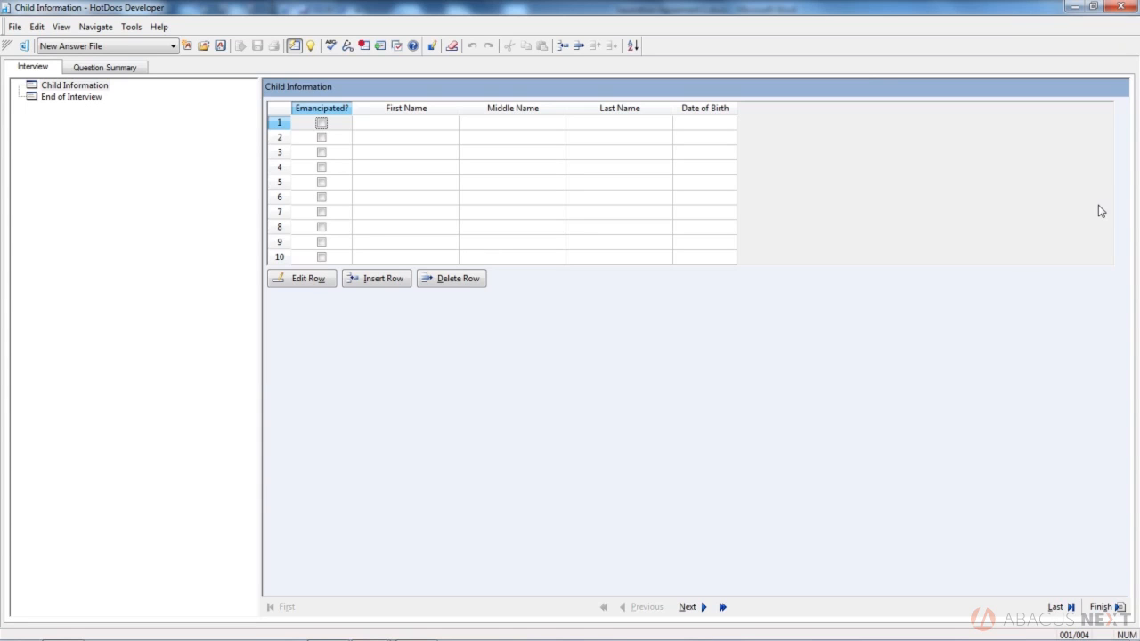
Step: Close the test, keep Spreadsheet as the style, and OK the dialog editor
left_click(1121, 7)
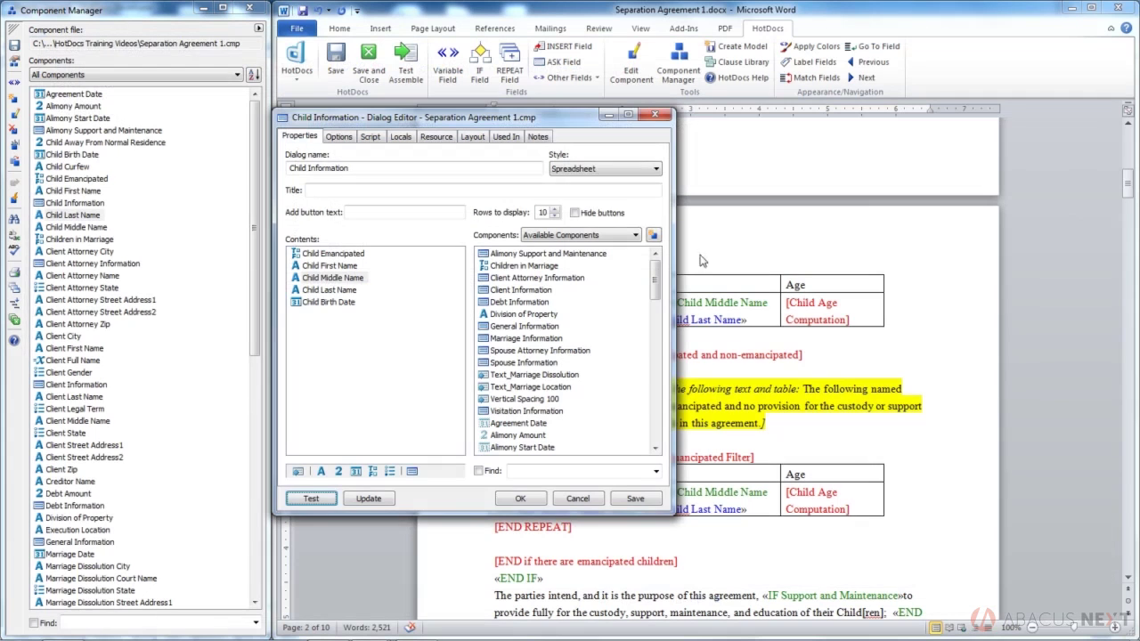
left_click(655, 170)
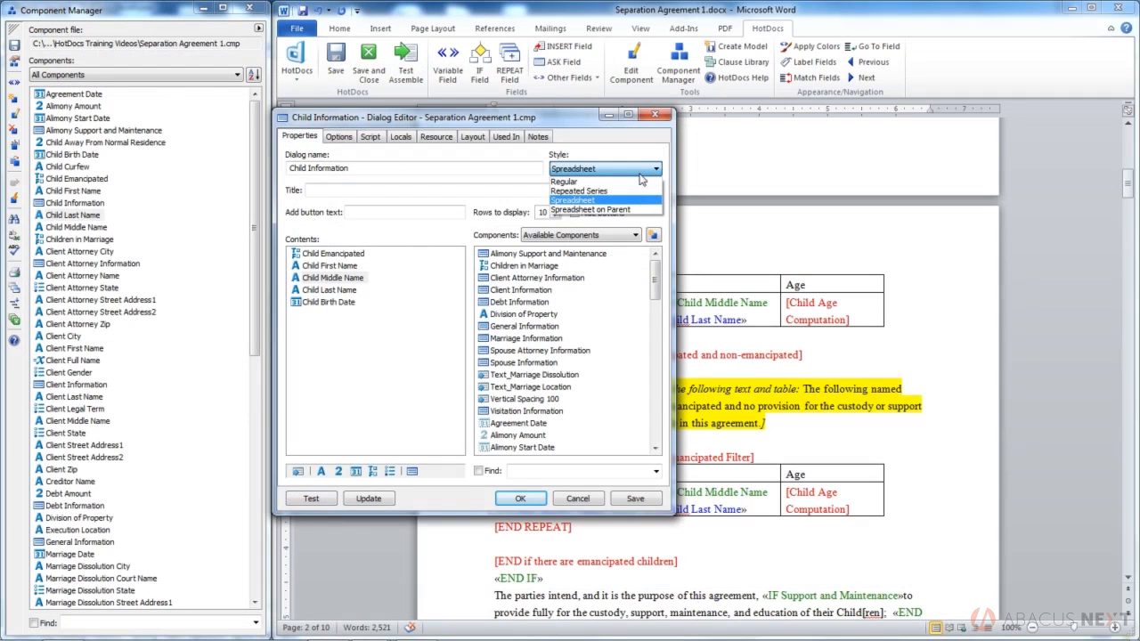
left_click(641, 174)
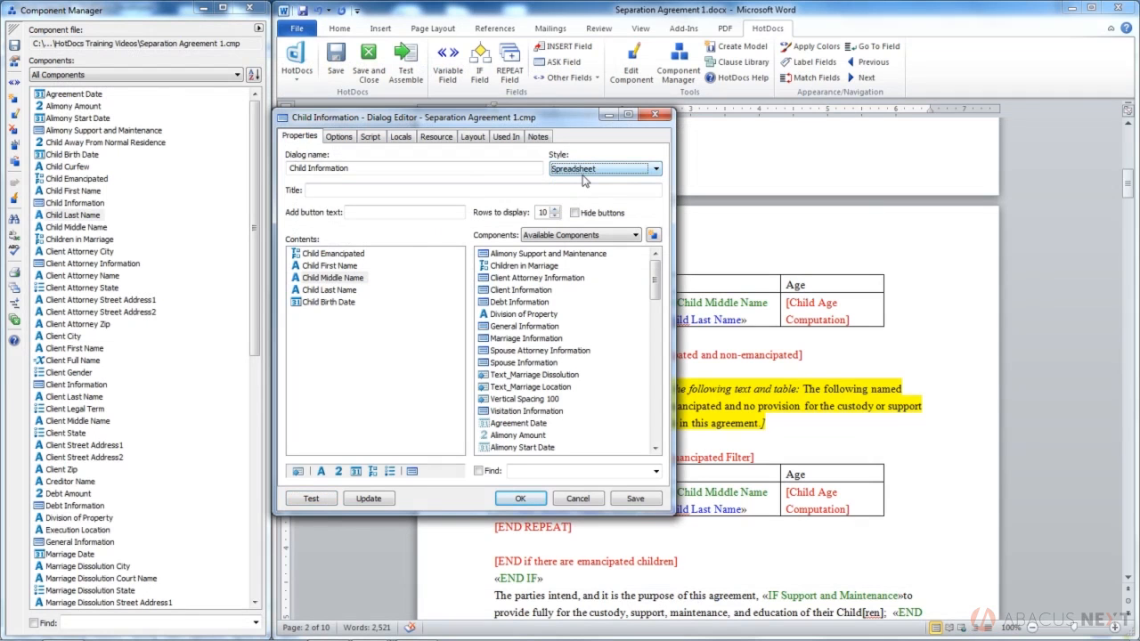
left_click(415, 168)
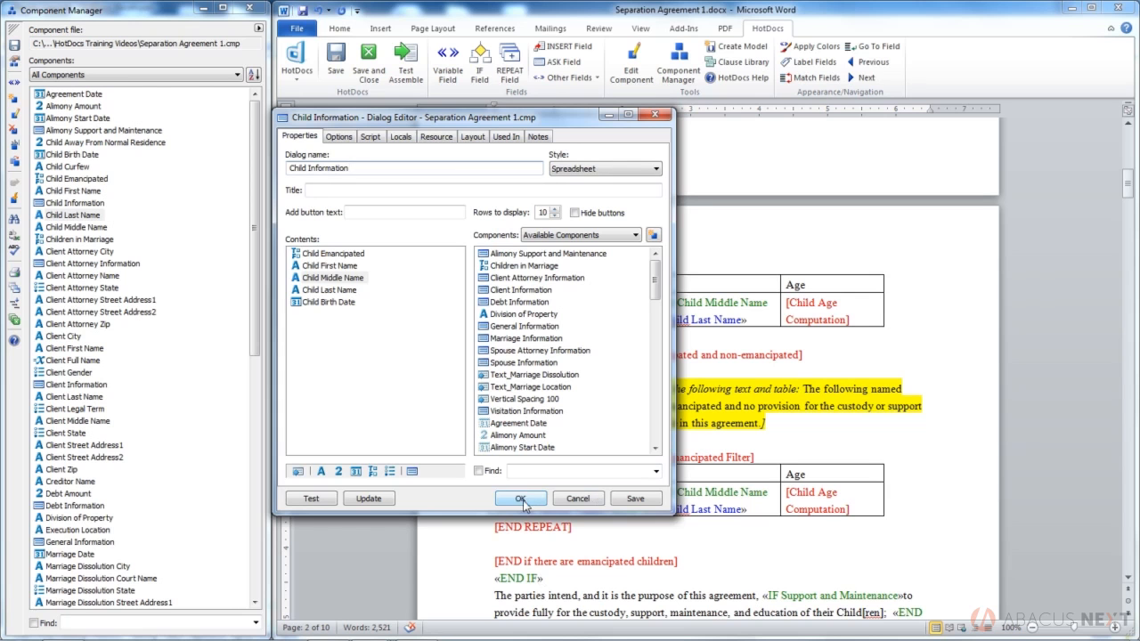
left_click(521, 499)
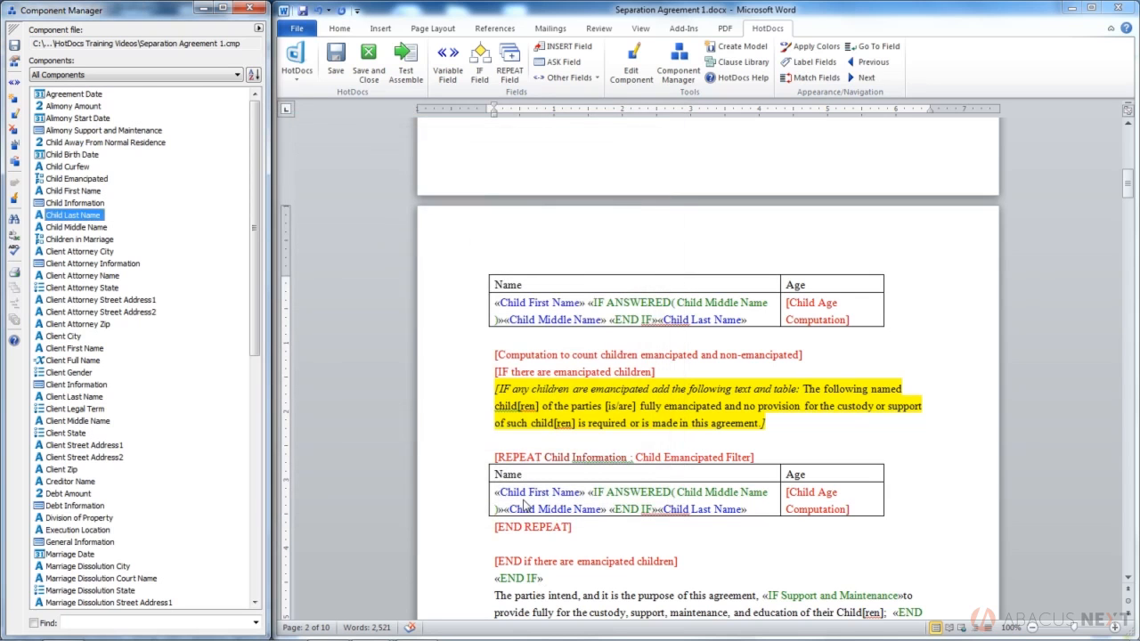